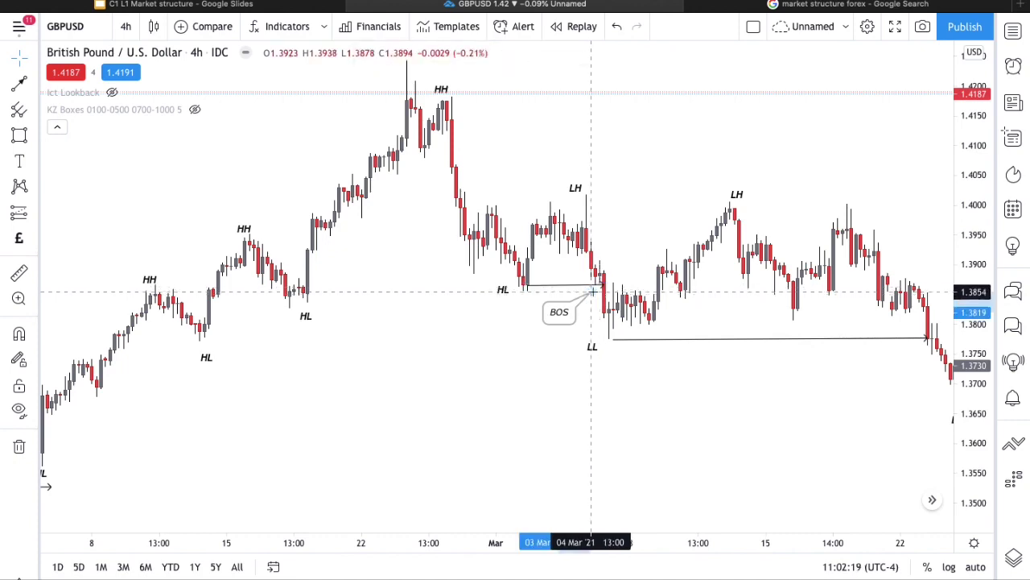
Examine the March bearish break of structure and the lower highs and lower lows that follow it on the GBPUSD 4h chart.
click(596, 287)
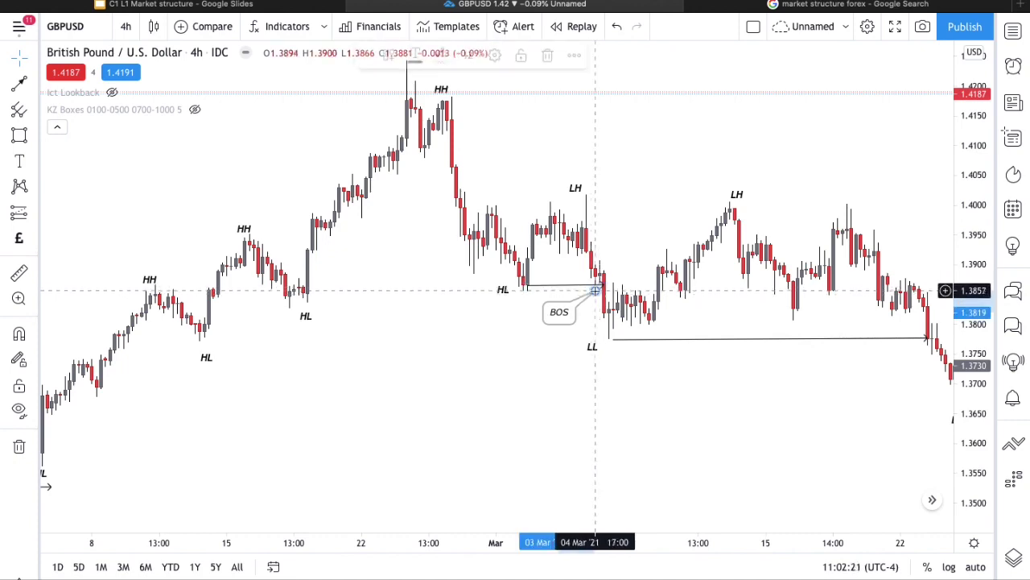
click(629, 235)
mouse_move(614, 230)
mouse_down()
mouse_move(247, 230)
mouse_move(208, 273)
mouse_up()
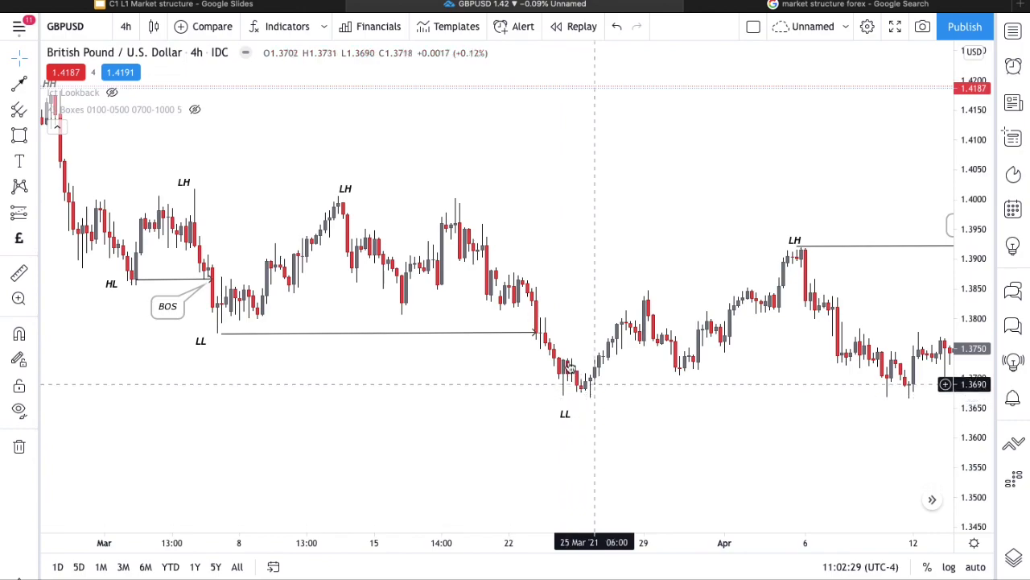
drag(655, 395, 476, 392)
scroll(488, 359, down, 3)
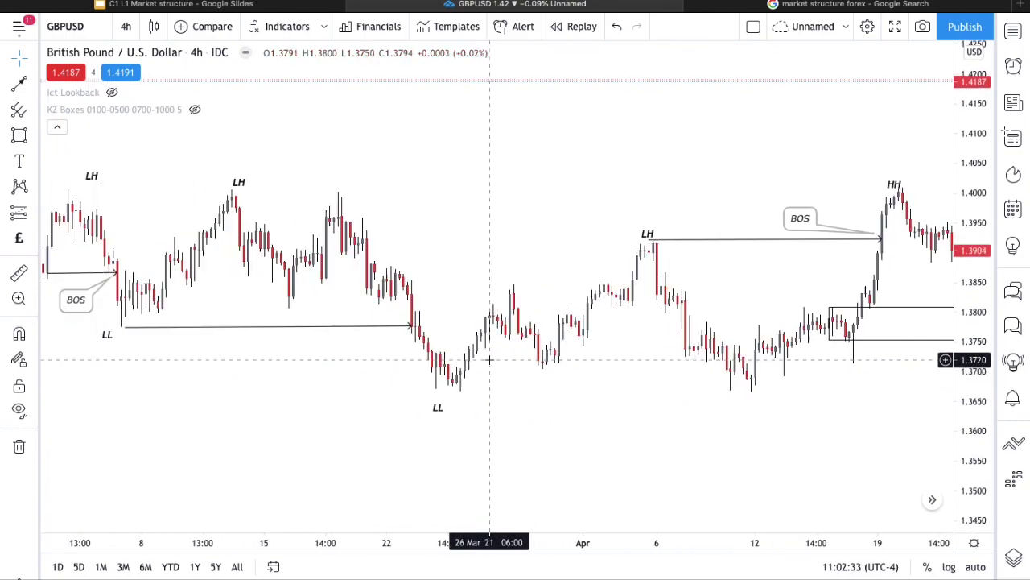
scroll(500, 290, up, 1)
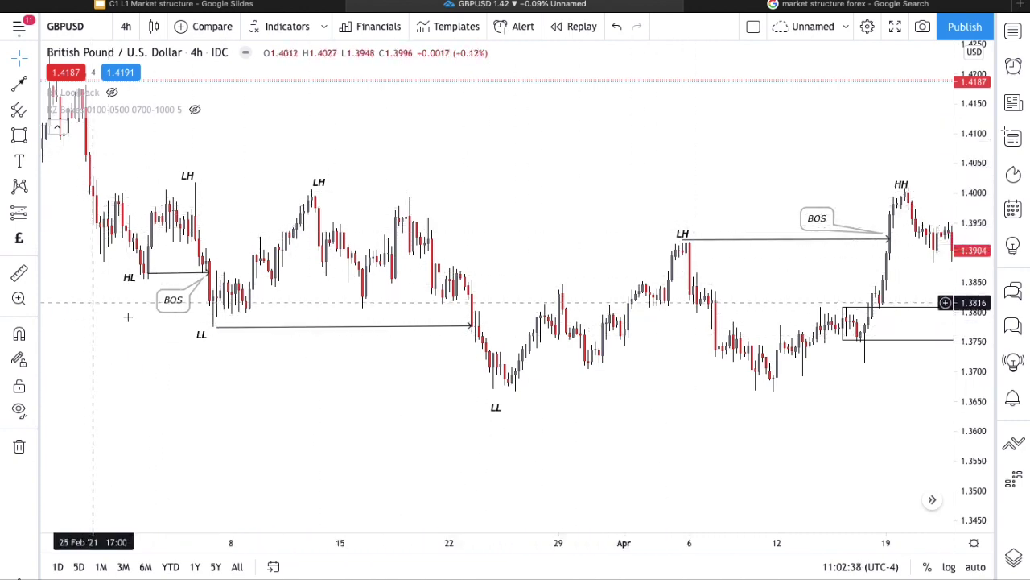
drag(612, 378, 453, 384)
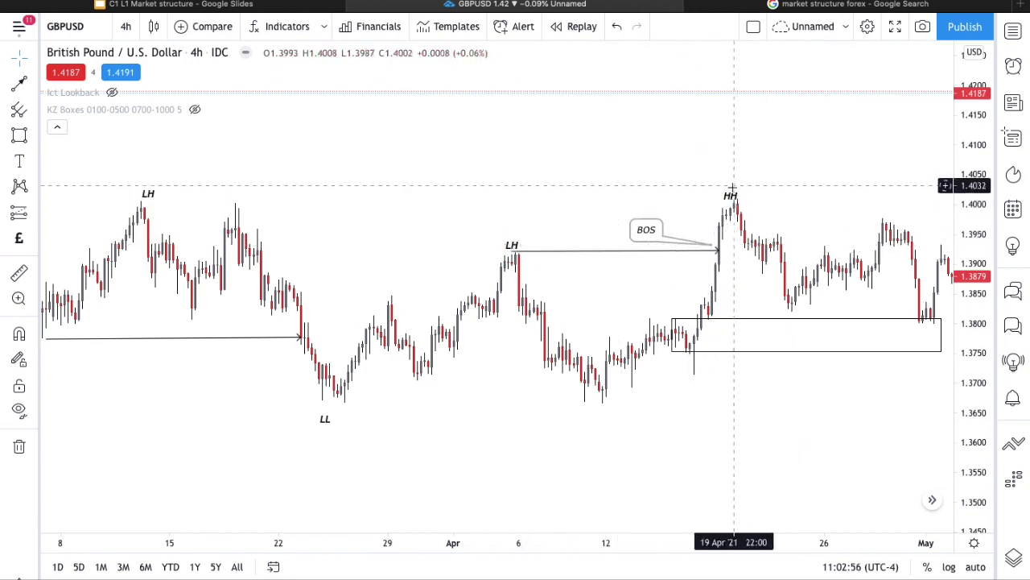
Examine the mid-April bullish break of structure, the demand zone beneath it and the boxed price range in late May.
click(716, 242)
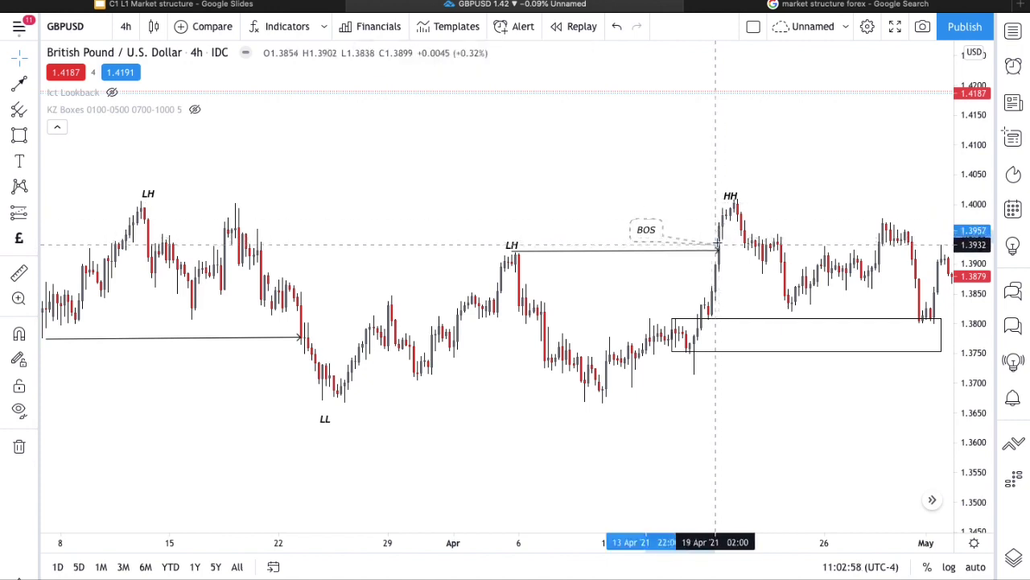
drag(715, 244, 549, 255)
click(729, 238)
drag(720, 138, 501, 195)
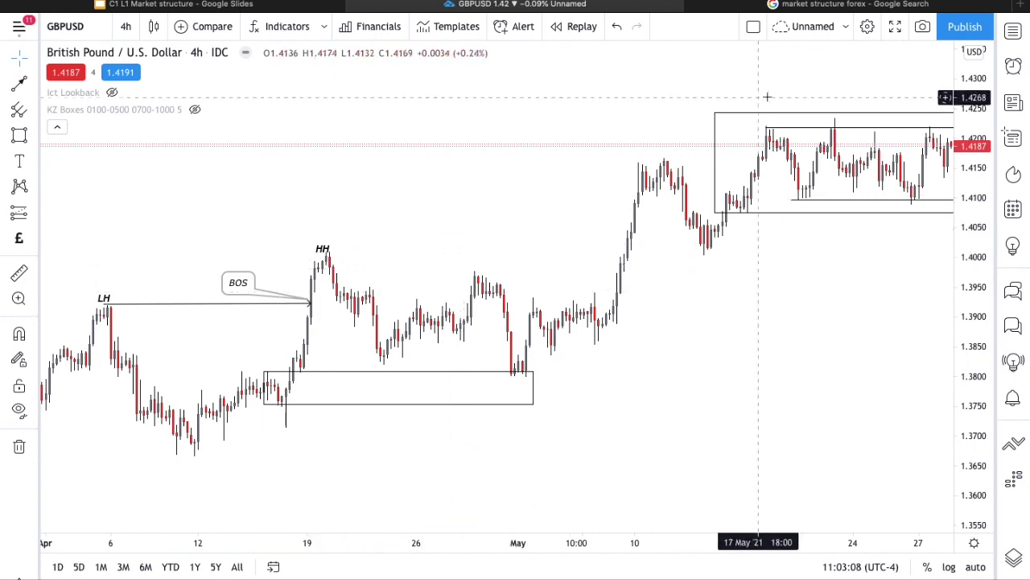
drag(733, 260, 520, 277)
drag(962, 347, 960, 314)
scroll(527, 351, up, 3)
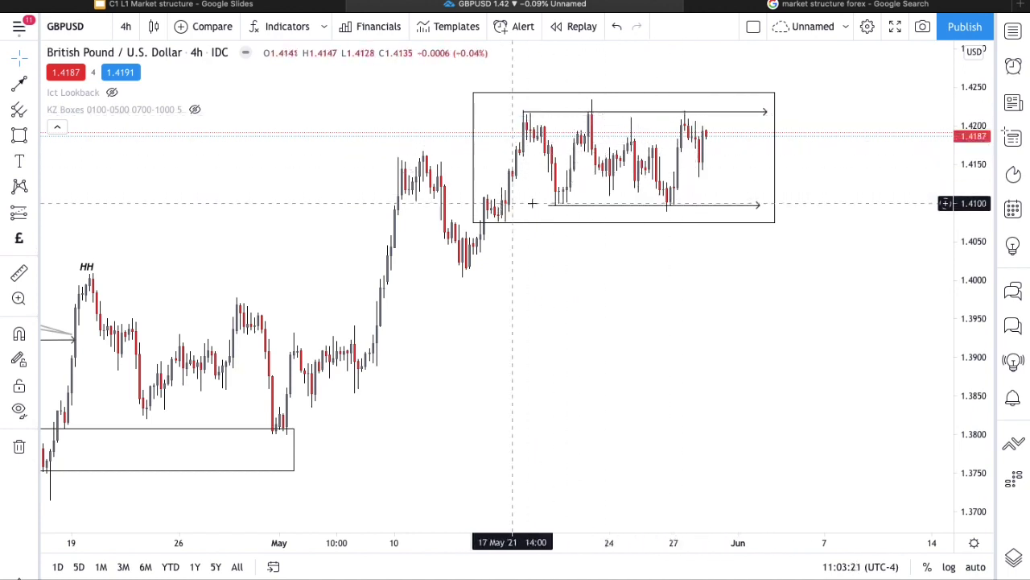
drag(655, 258, 575, 303)
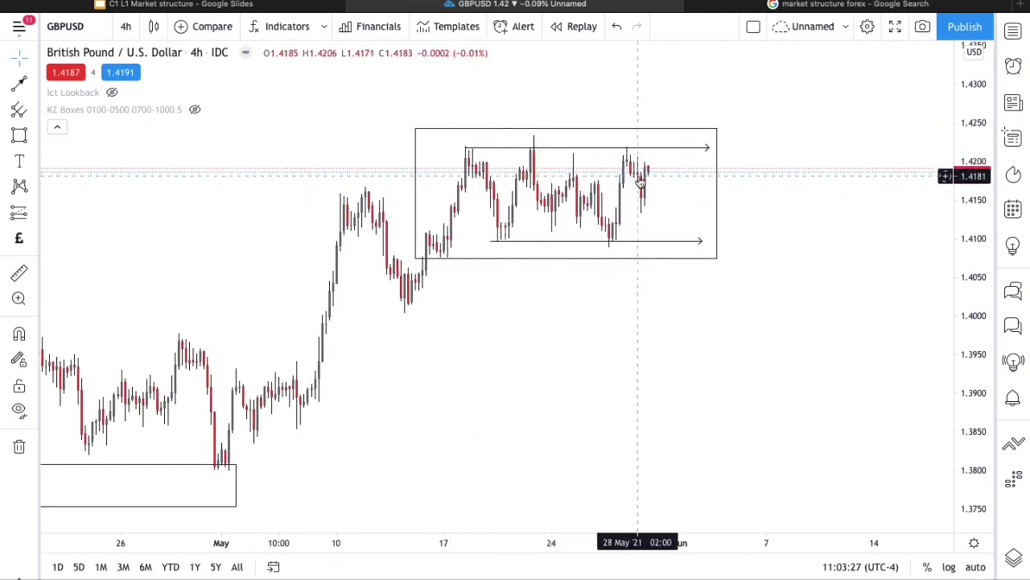
scroll(617, 169, up, 1)
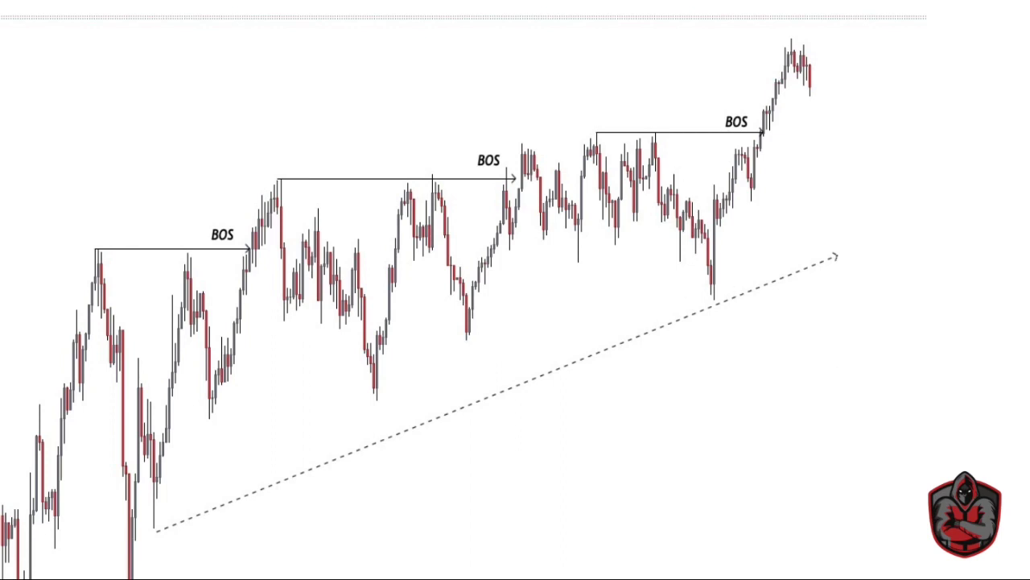
Switch from the slide show to the GBPUSD chart and draw a demand rectangle at the mid-January LL, about 1.3525 to 1.3575, extended past the HL.
key(Escape)
click(494, 6)
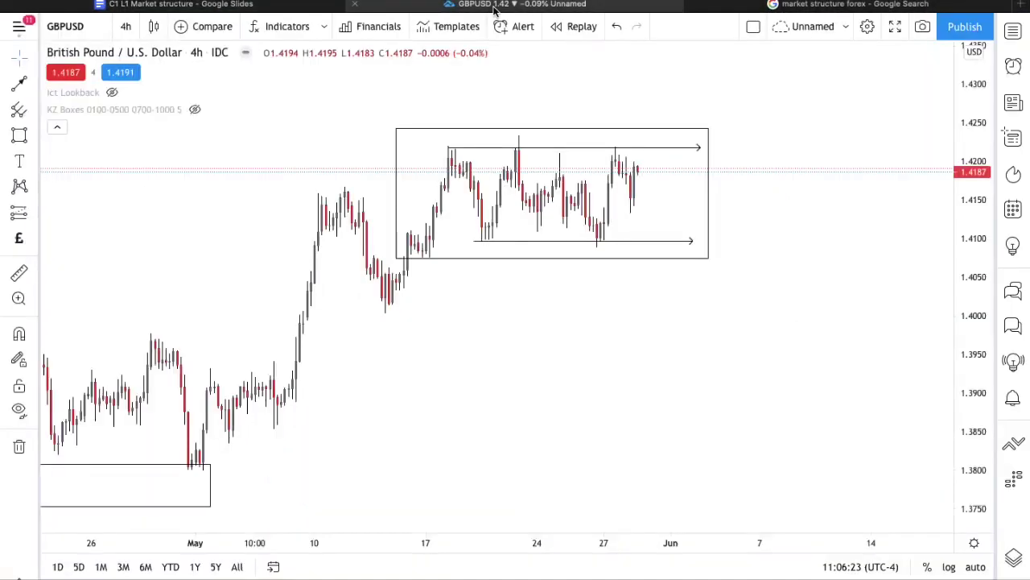
drag(226, 143, 848, 41)
drag(277, 129, 805, 196)
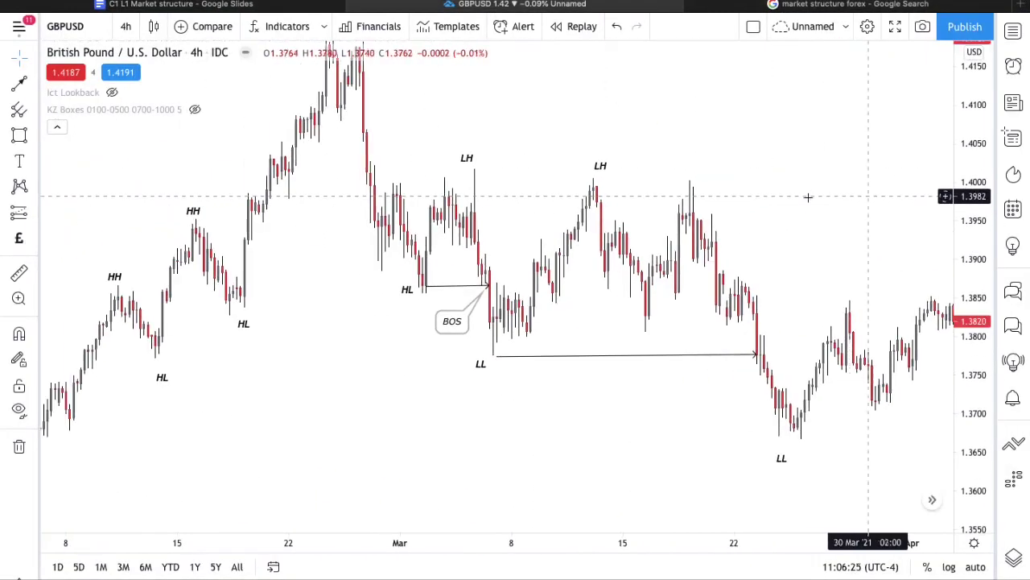
drag(787, 89, 826, 86)
drag(179, 355, 524, 368)
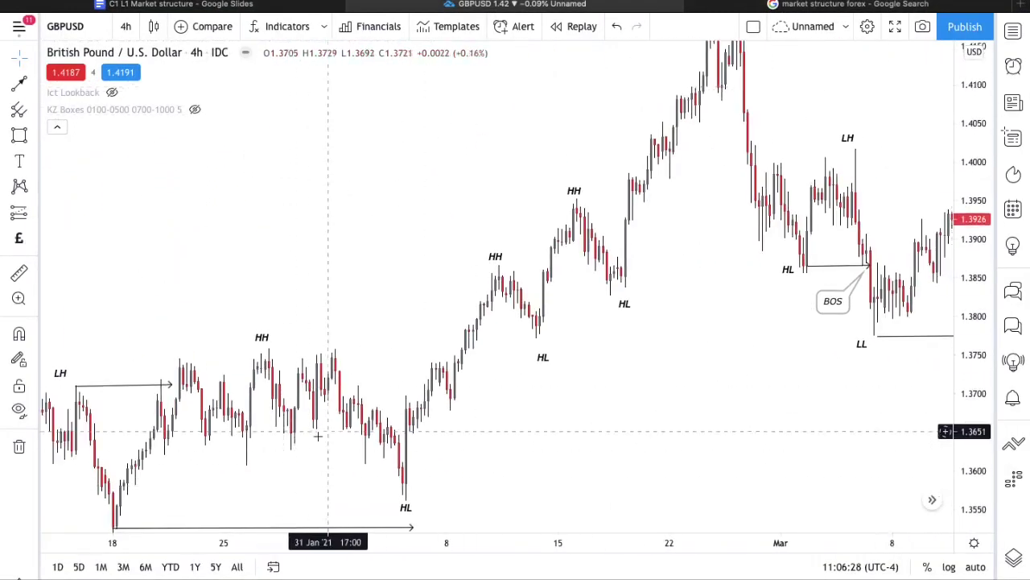
drag(327, 428, 424, 330)
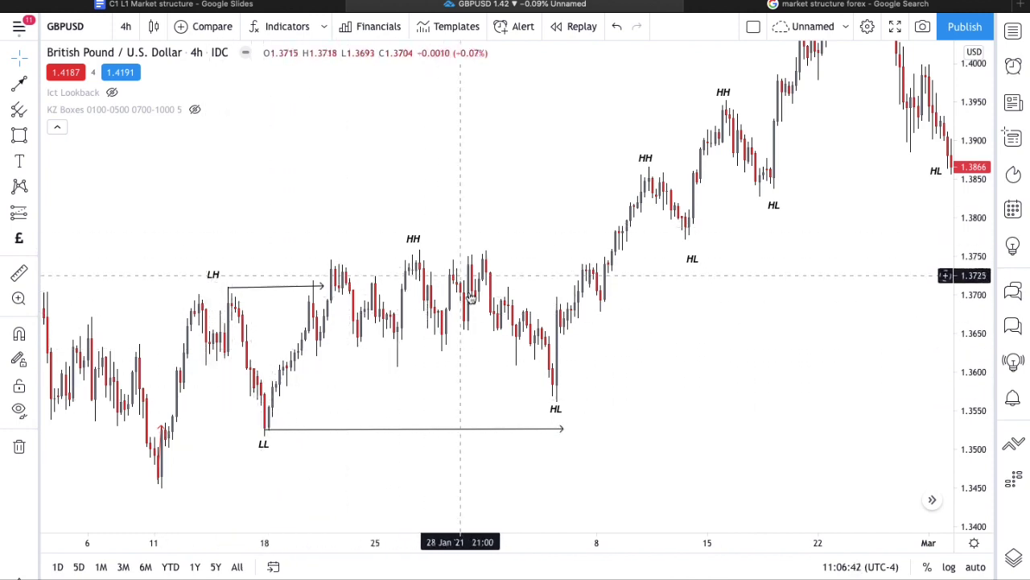
click(21, 136)
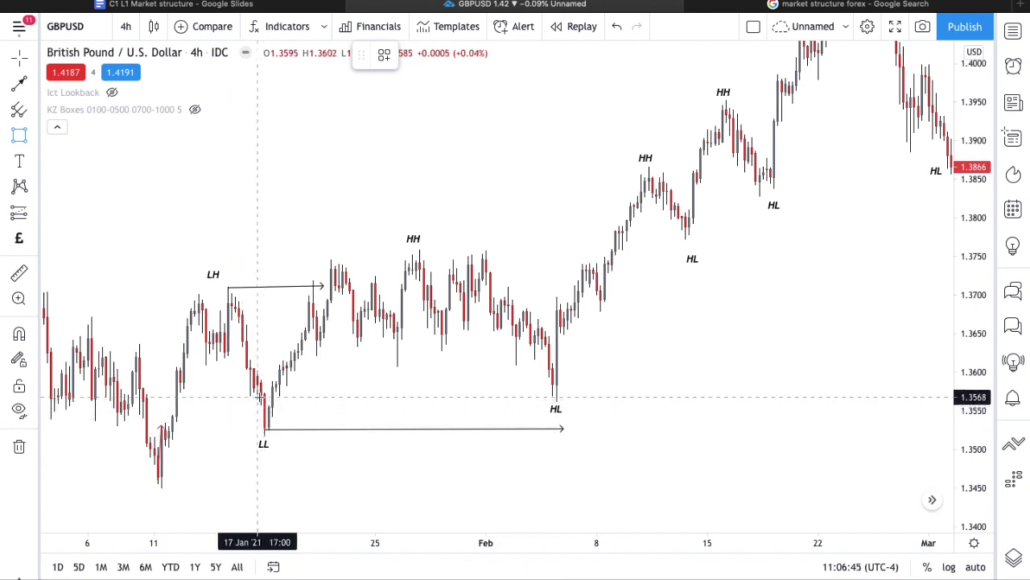
drag(260, 392, 609, 429)
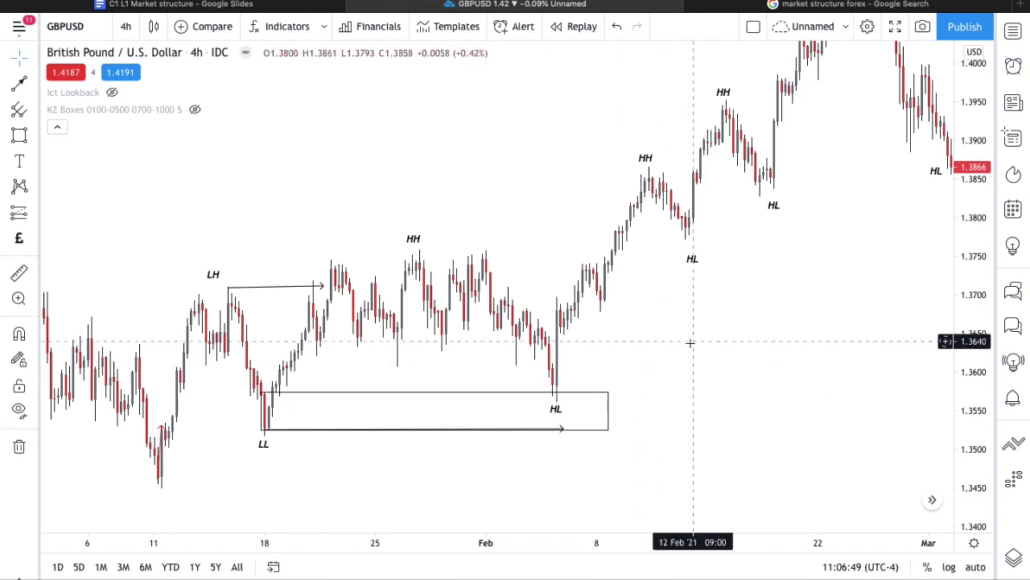
Draw a demand rectangle at the 8 February candles, about 1.3757 to 1.3783, extended past the next higher low.
drag(637, 339, 515, 388)
drag(542, 210, 524, 223)
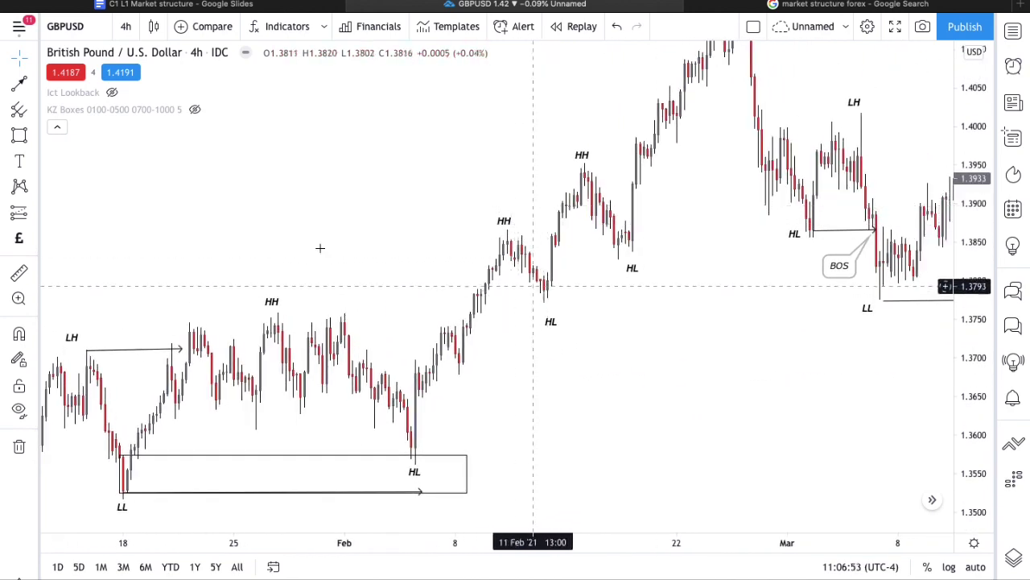
click(20, 136)
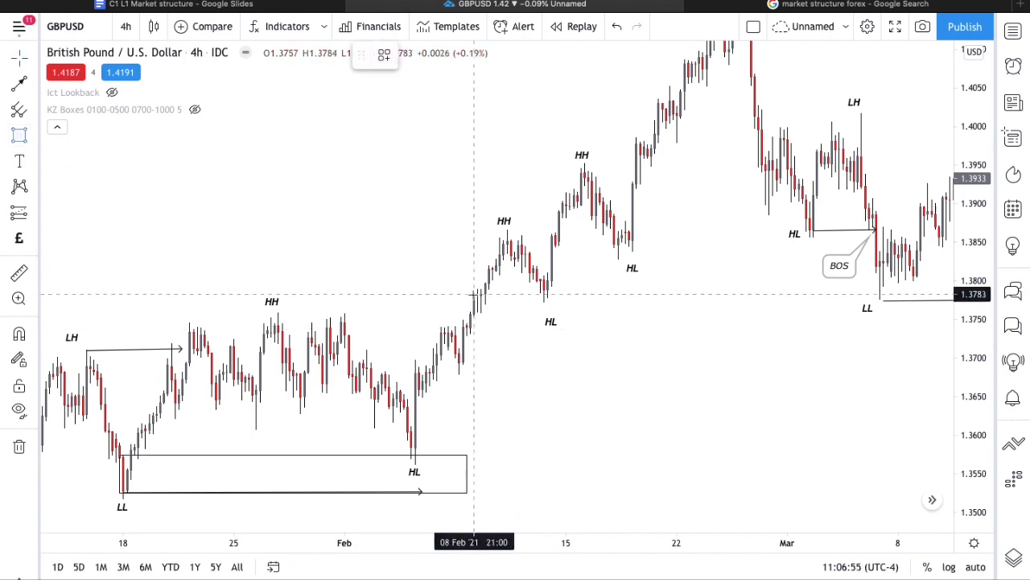
mouse_move(474, 294)
mouse_down()
mouse_move(593, 313)
mouse_move(621, 330)
mouse_move(470, 387)
mouse_up()
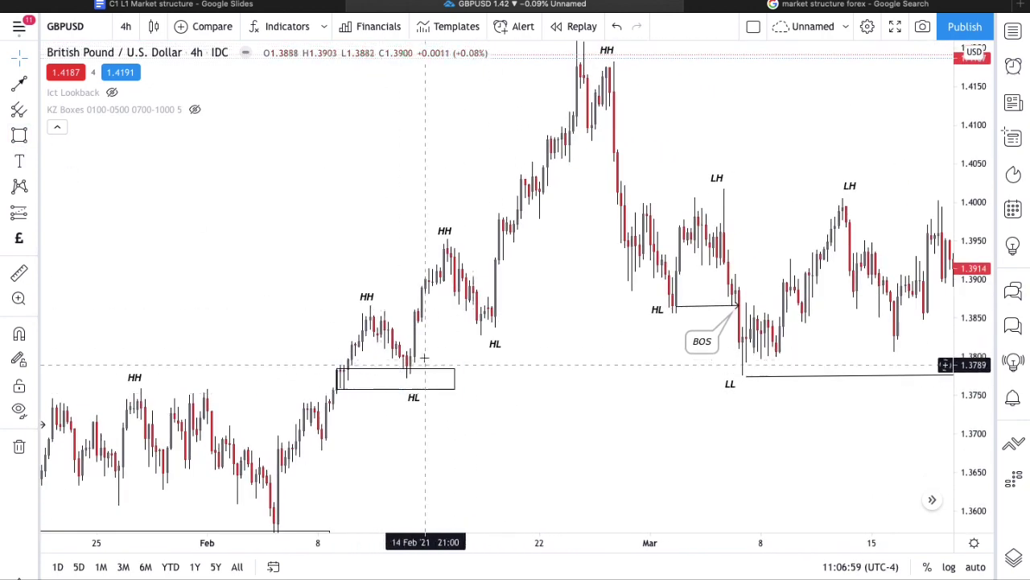
Draw an arrow from the second-week February HH to its breakout candle and a demand rectangle from 12 to 23 February, about 1.3835 to 1.3860.
click(24, 80)
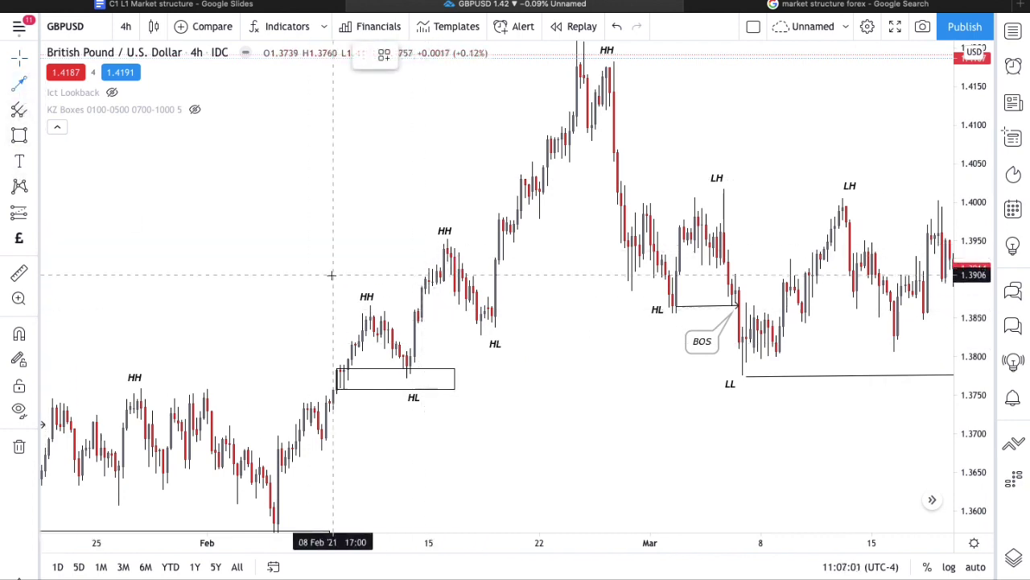
click(417, 304)
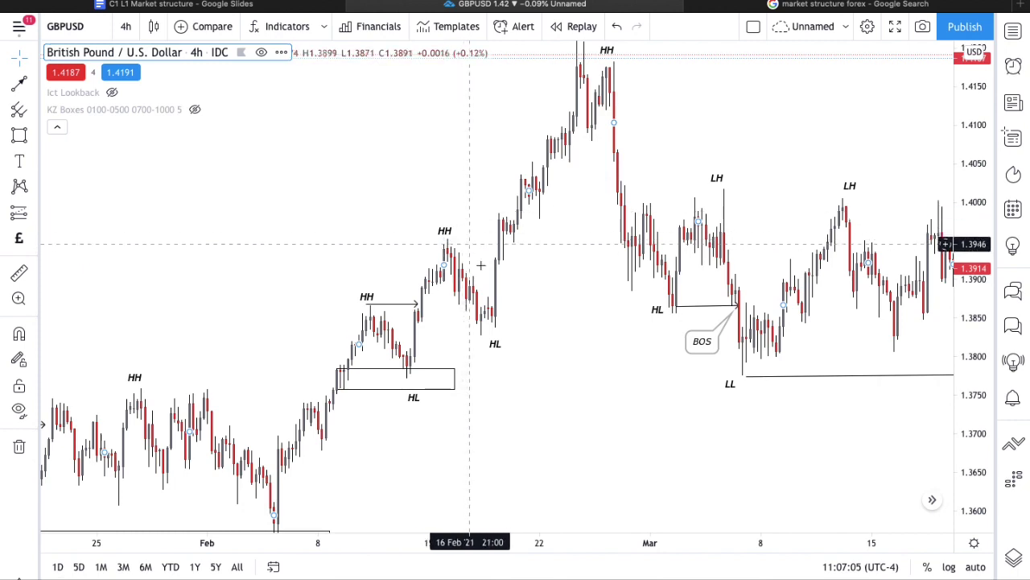
click(19, 135)
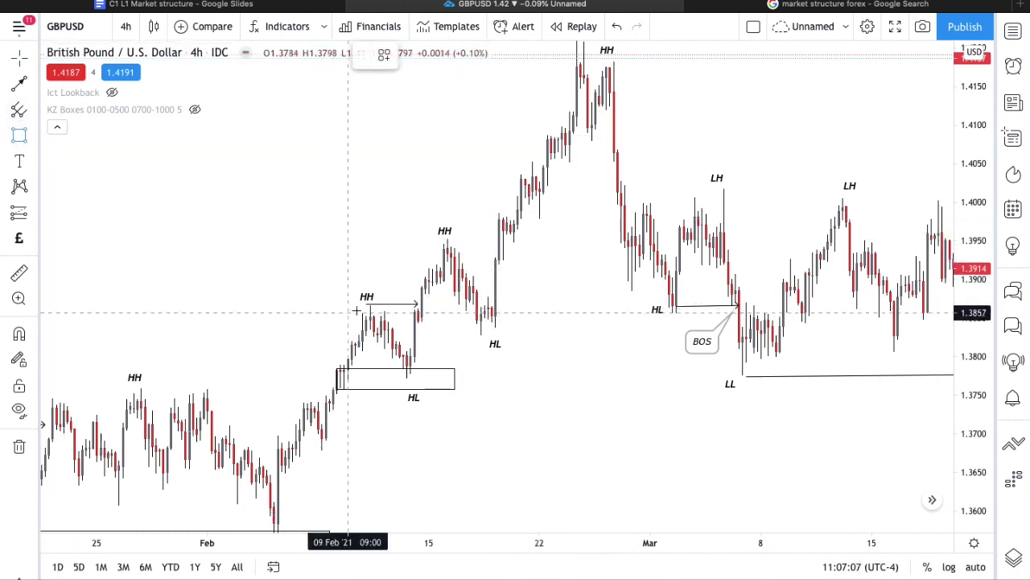
click(411, 309)
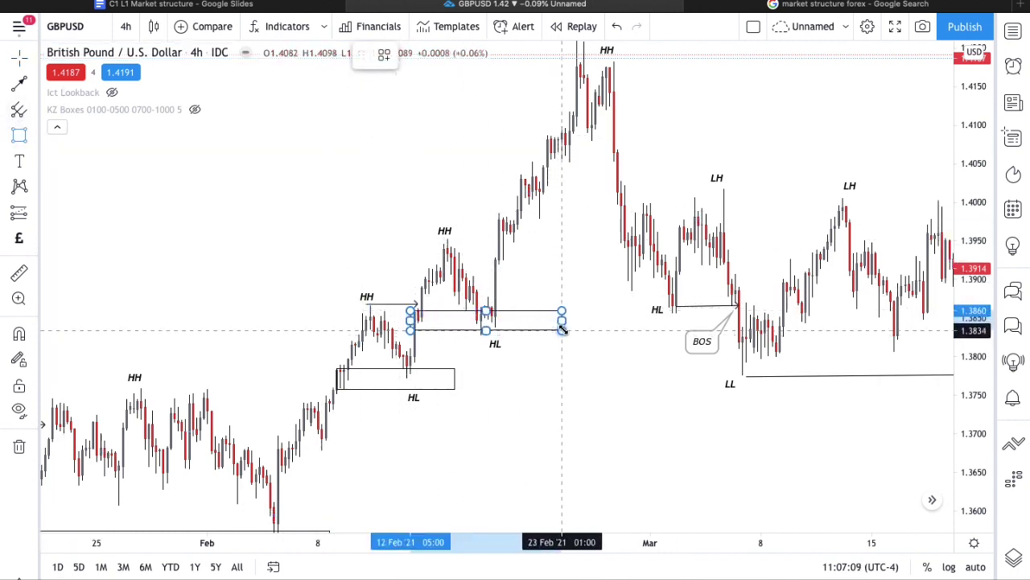
click(562, 327)
Draw a demand rectangle from the 17 February higher low at about 1.3863 down to 1.3842, extended to the early March HL.
drag(559, 259, 476, 309)
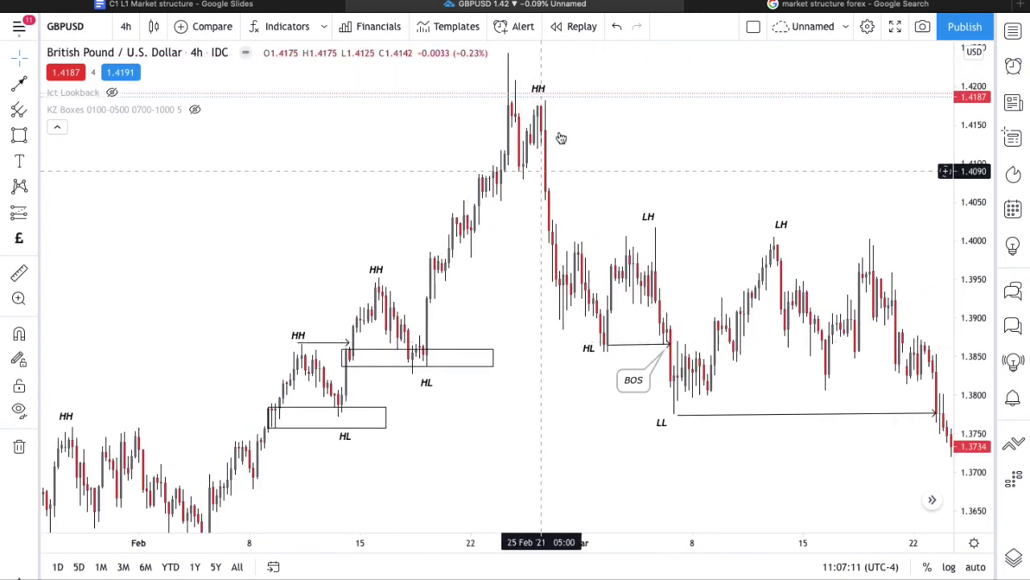
drag(608, 106, 514, 87)
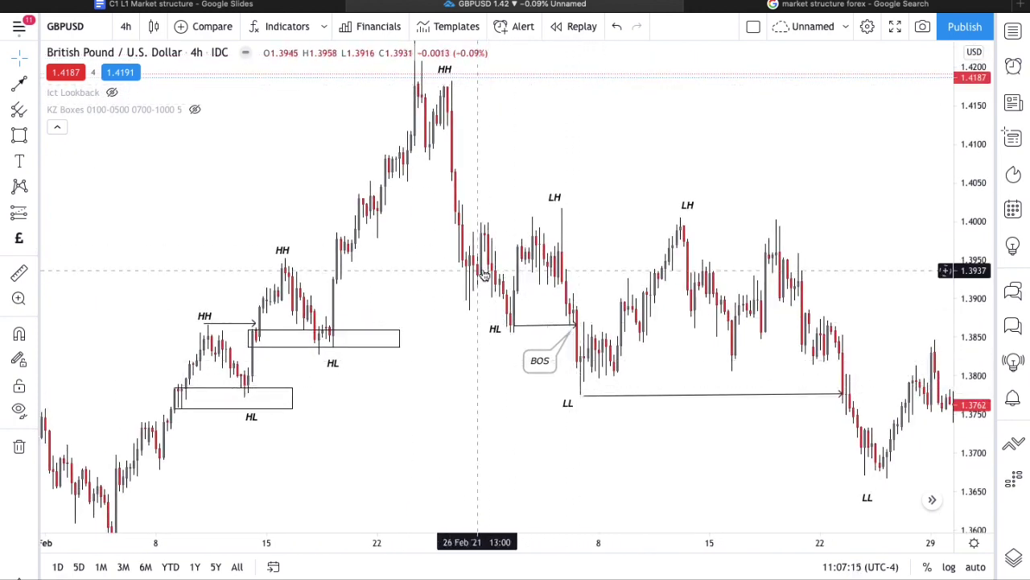
drag(422, 137, 422, 161)
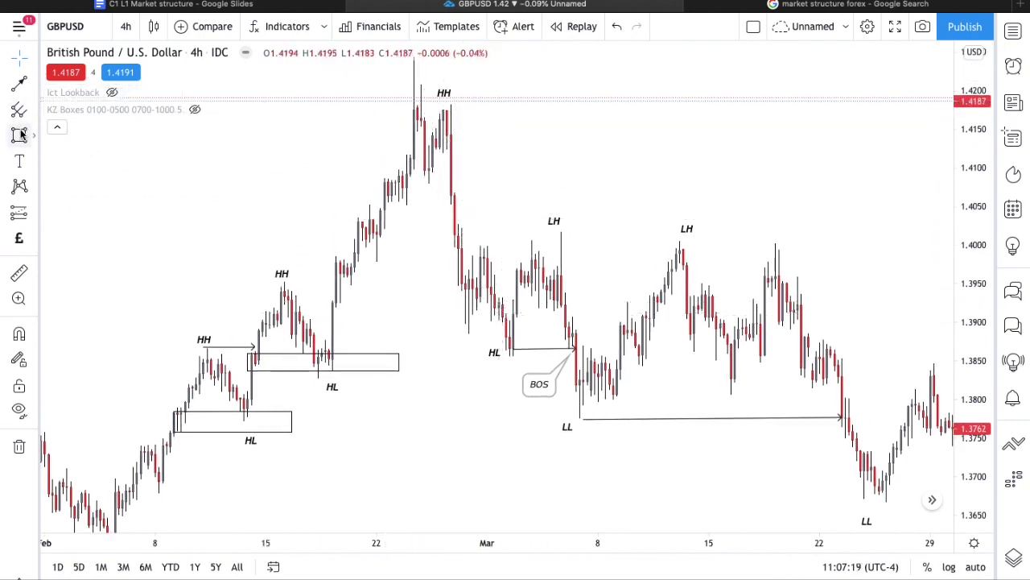
click(325, 354)
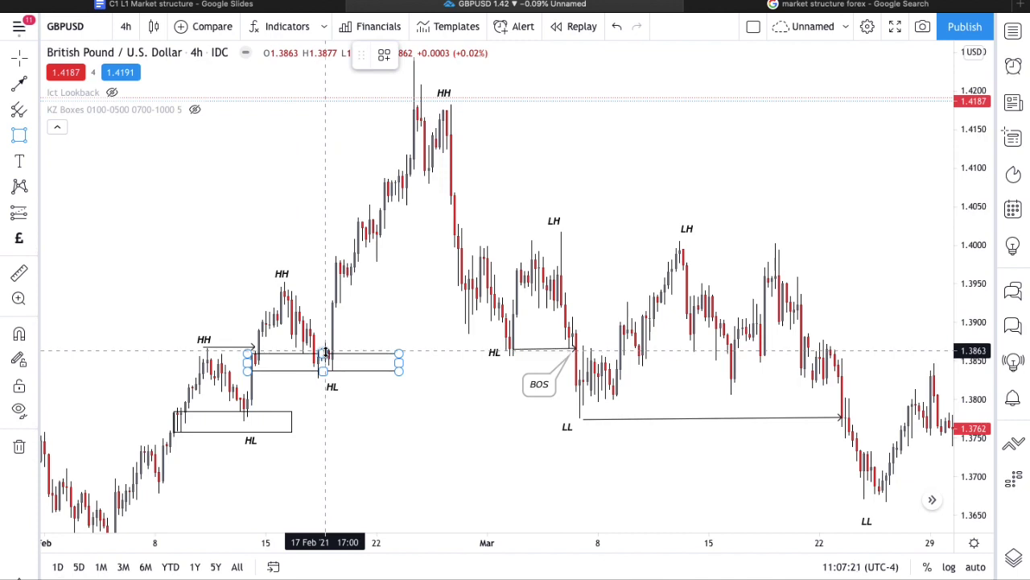
drag(325, 351, 520, 366)
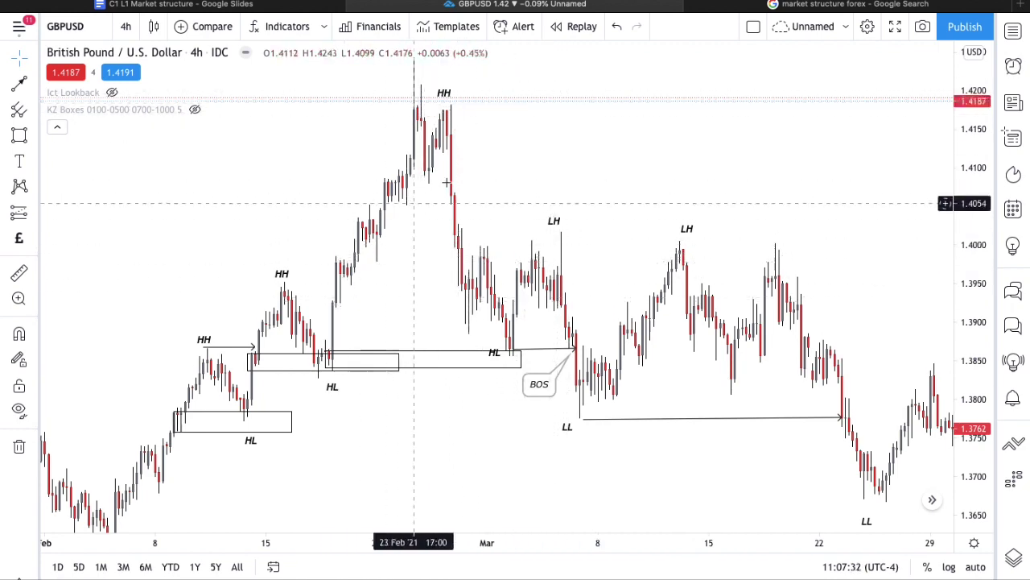
Start bar replay from 5 March 2021 and set the chart interval to 30 minutes.
scroll(529, 132, right, 3)
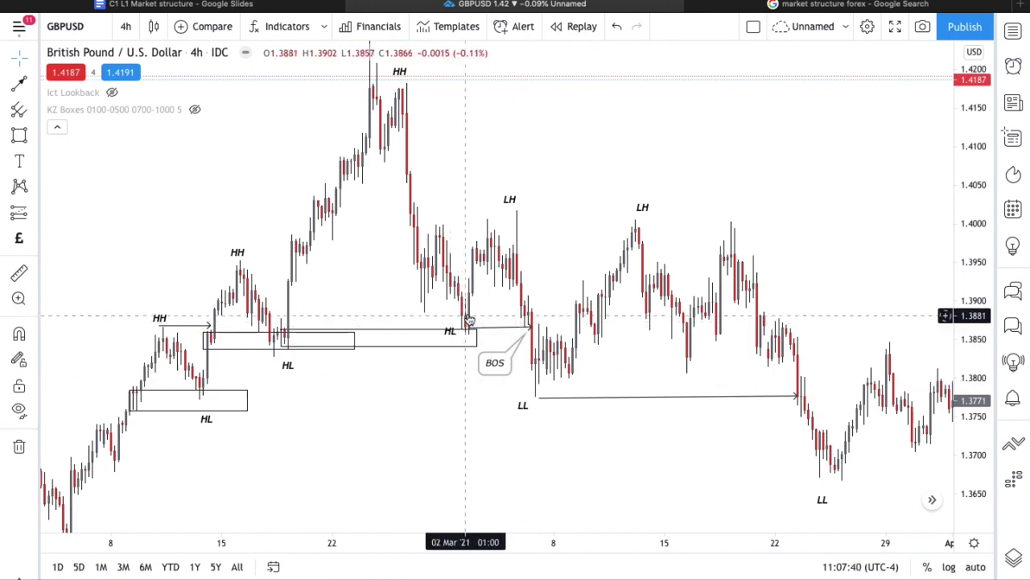
scroll(527, 333, right, 2)
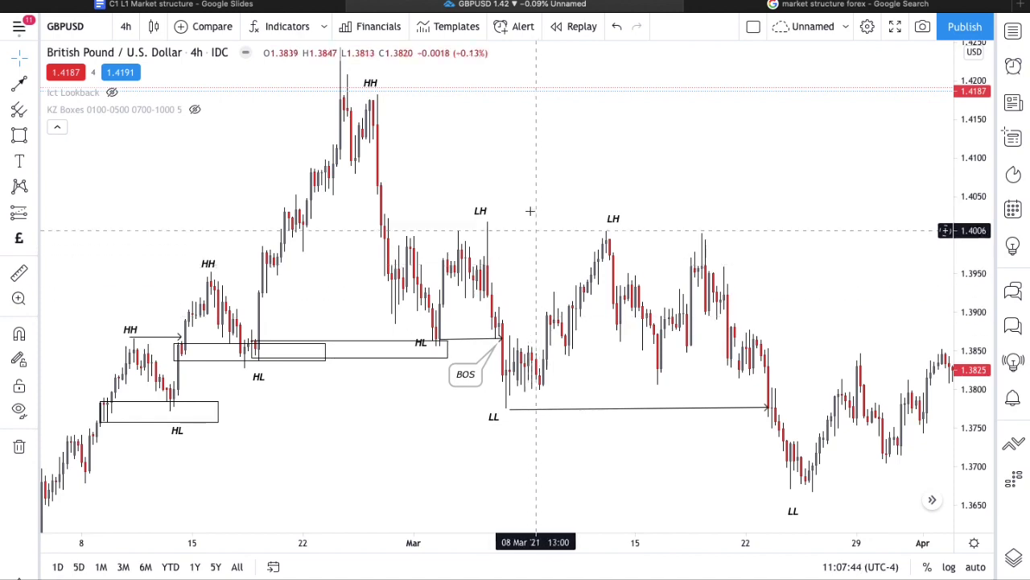
key(alt+shift+r)
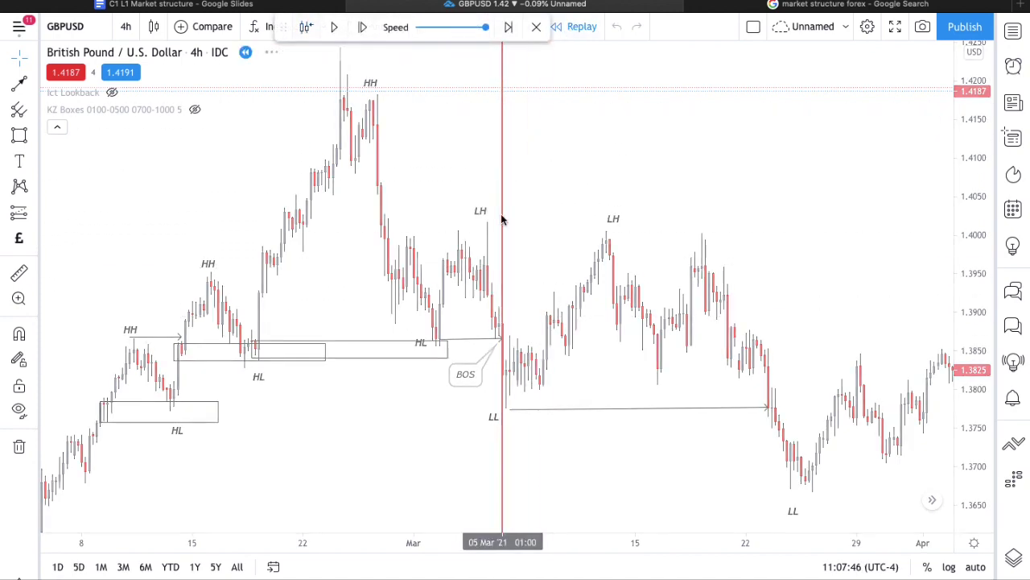
click(504, 216)
text(30)
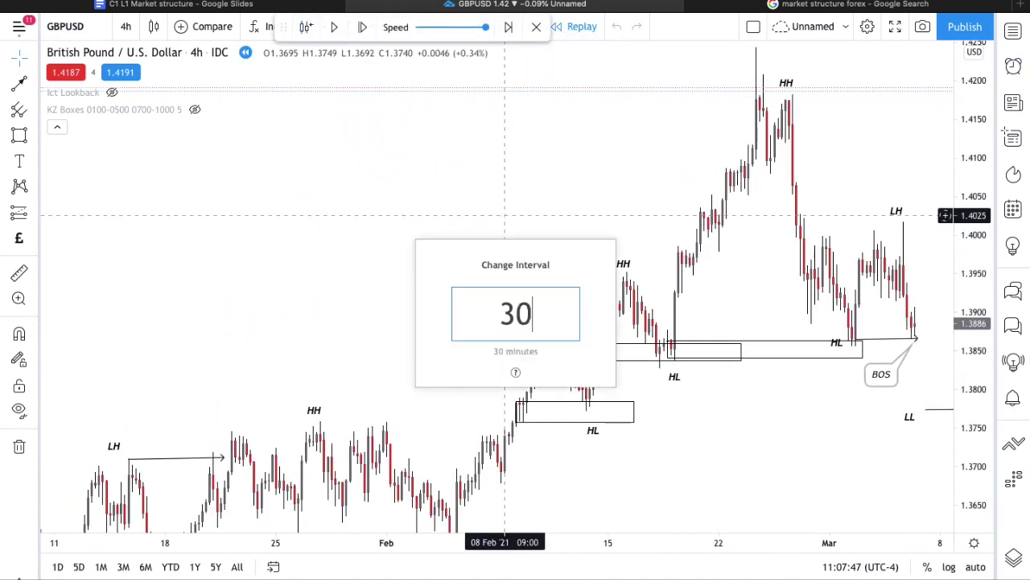
key(Return)
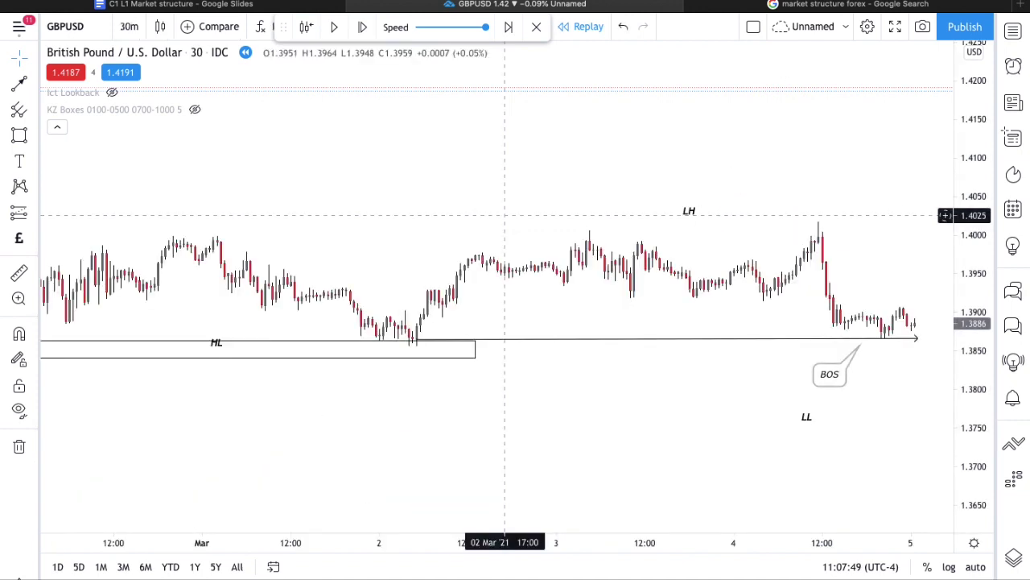
Draw a supply rectangle around the 4 March swing high, about 1.3988 to 1.4015.
click(19, 136)
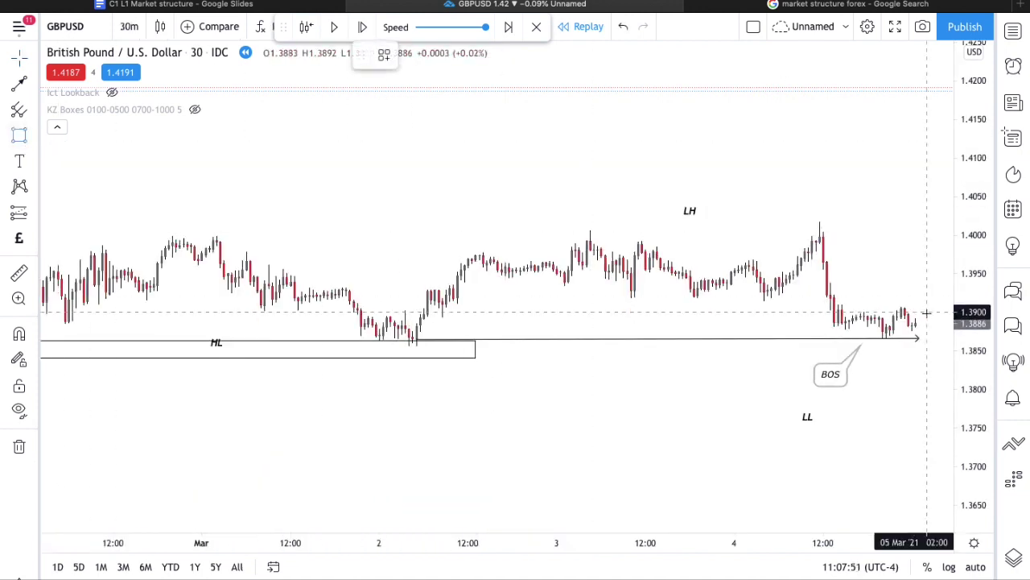
drag(811, 244, 890, 223)
click(884, 209)
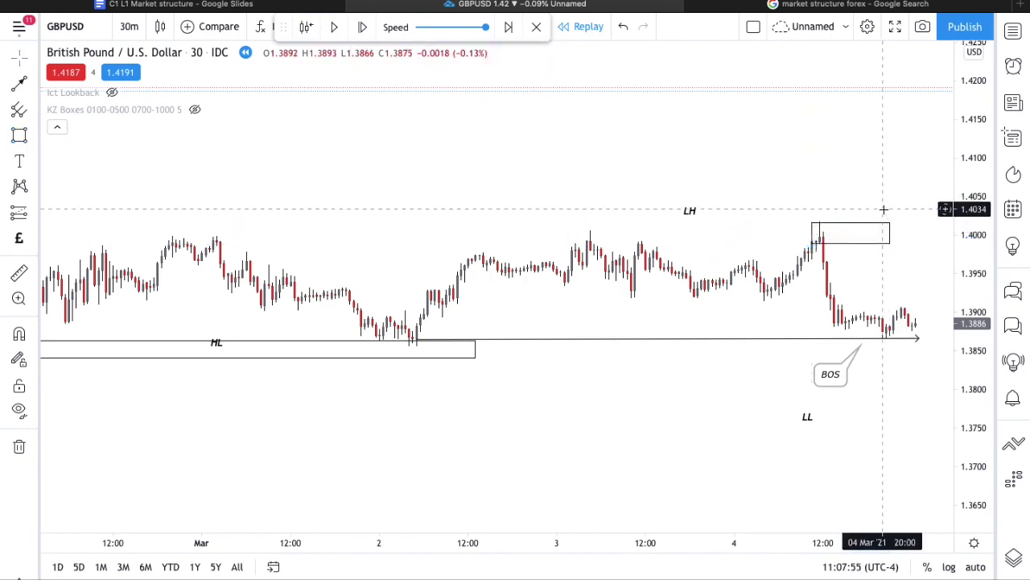
Set the chart interval to 4 hours and extend the supply rectangle at the early March LH to 15 March 2021, 10:00.
text(4h)
key(Return)
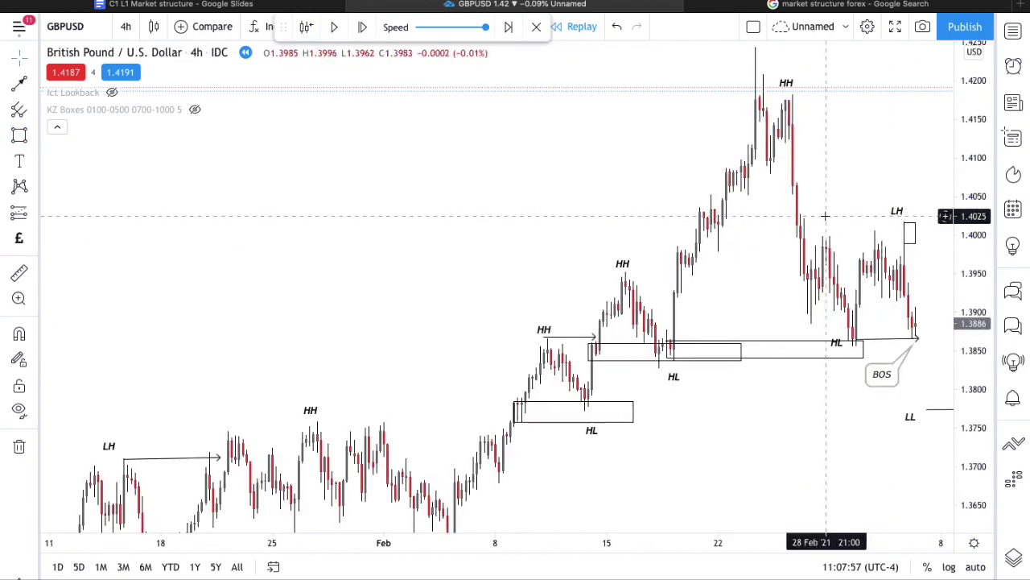
drag(825, 216, 527, 228)
drag(628, 239, 776, 239)
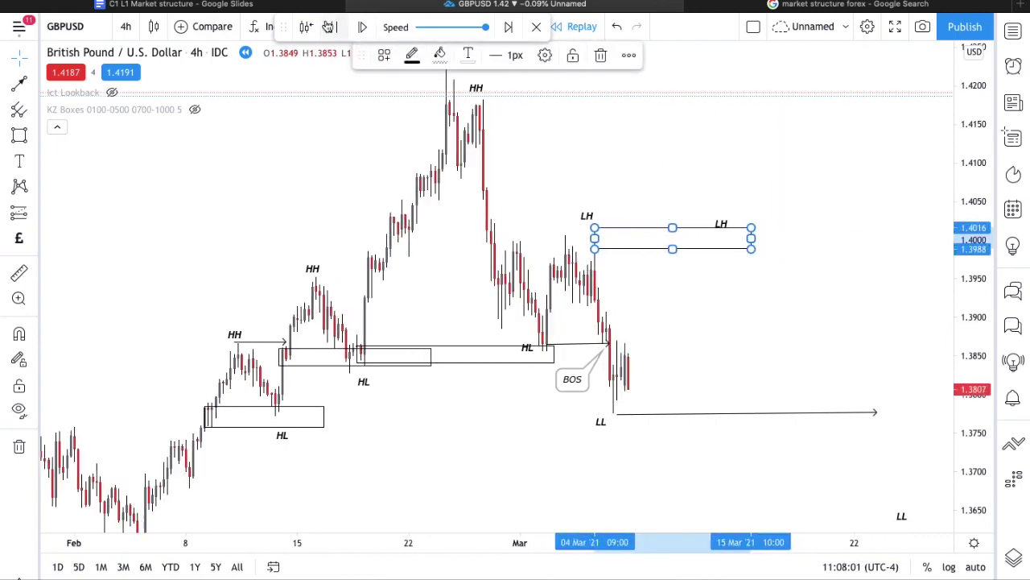
Play the bar replay in stretches through the supply zone retest and the break below the early March LL, pausing in late March 2021.
click(328, 26)
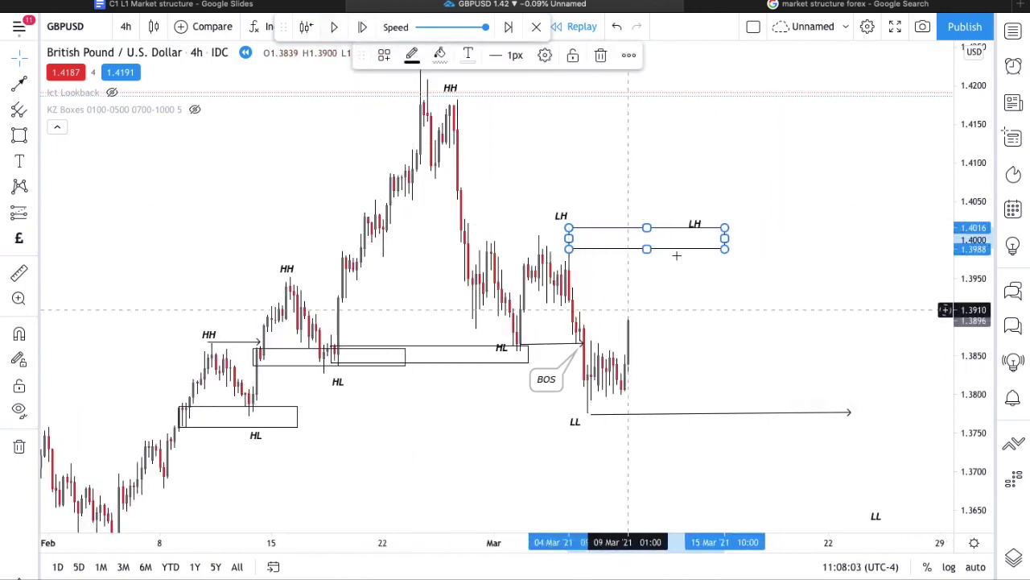
click(340, 28)
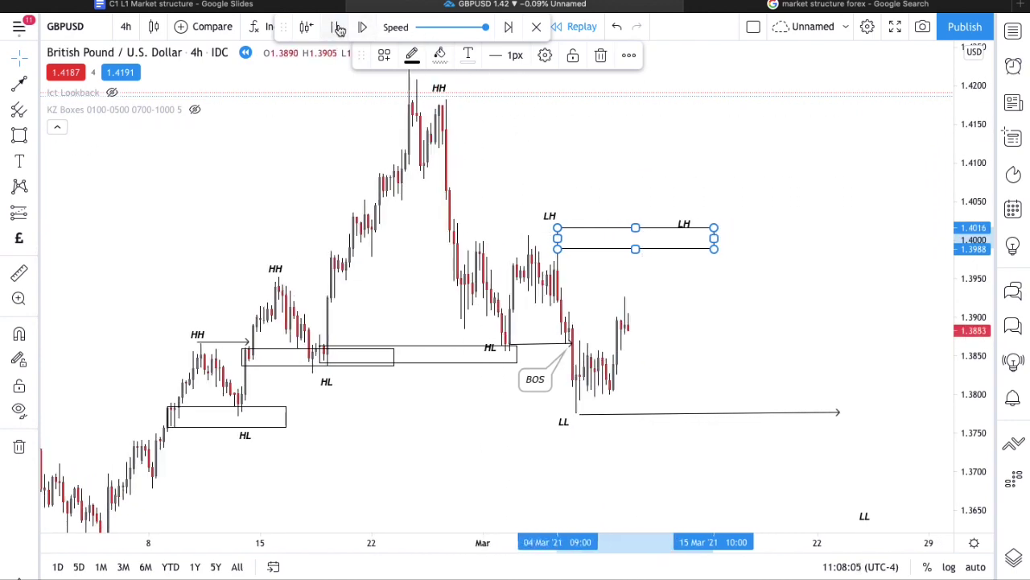
click(338, 27)
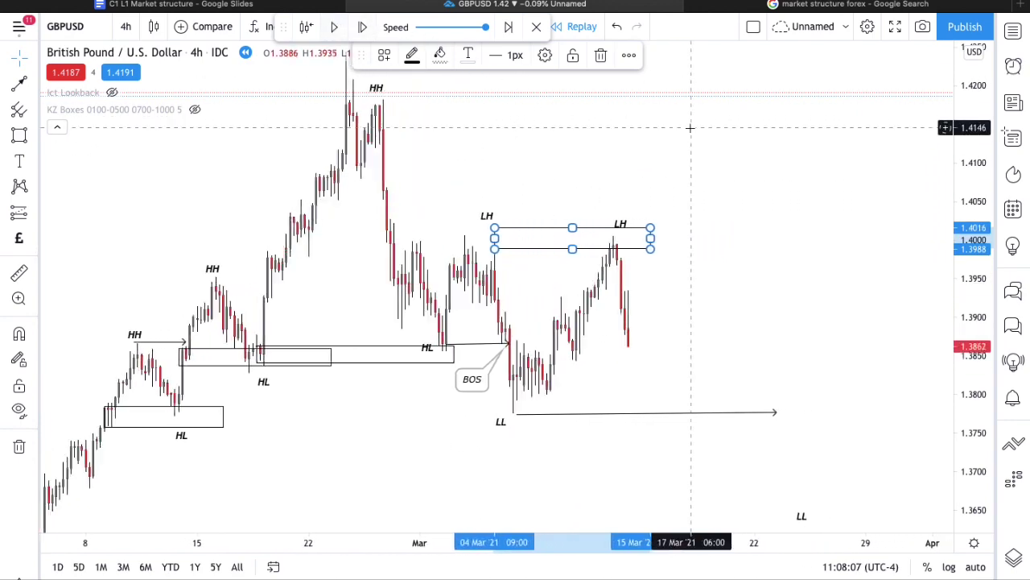
click(337, 33)
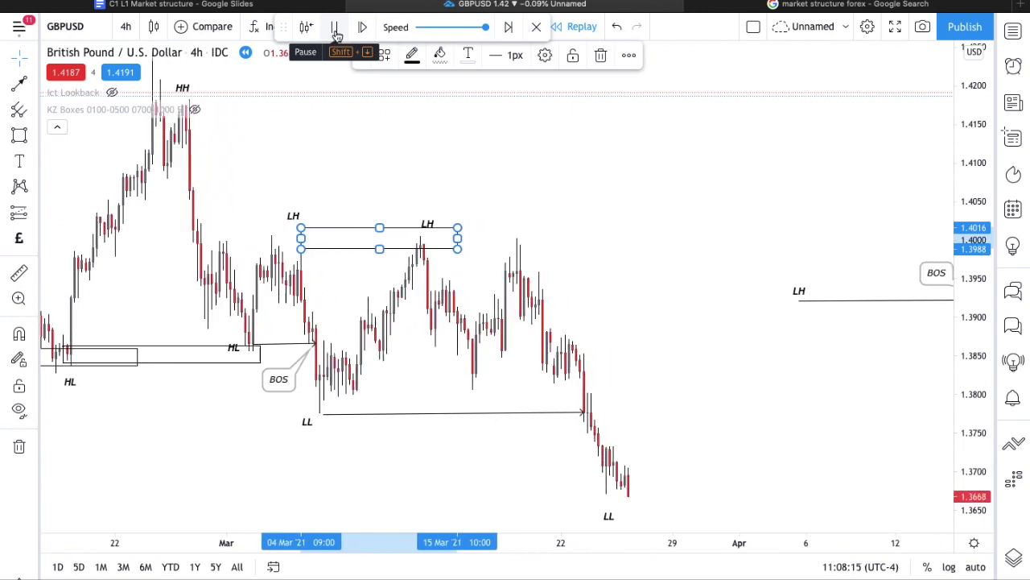
click(337, 29)
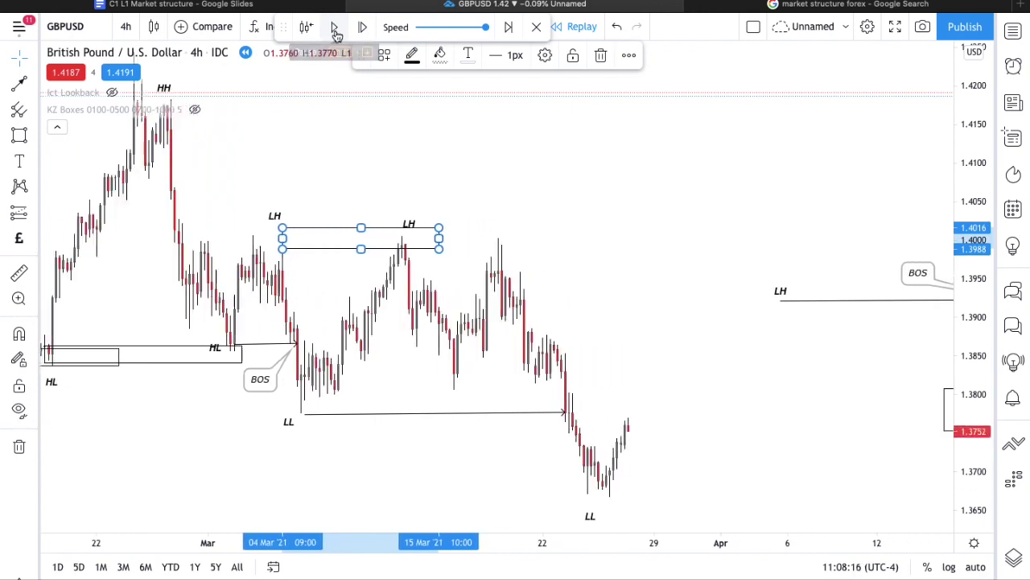
Switch to the C1 L1 Market structure deck in Google Slides and start presenting from slide 11.
click(258, 5)
scroll(88, 451, down, 3)
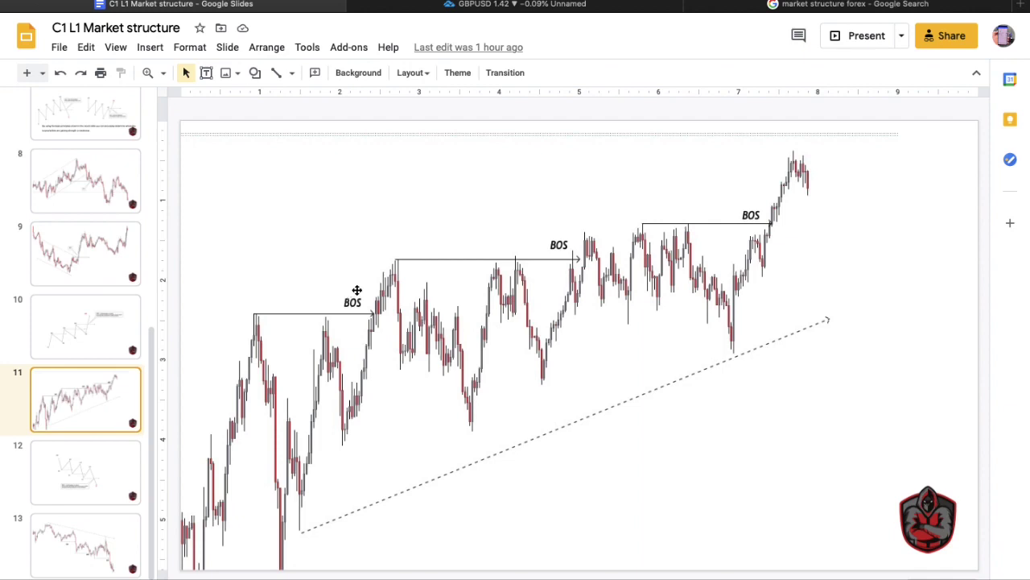
click(863, 45)
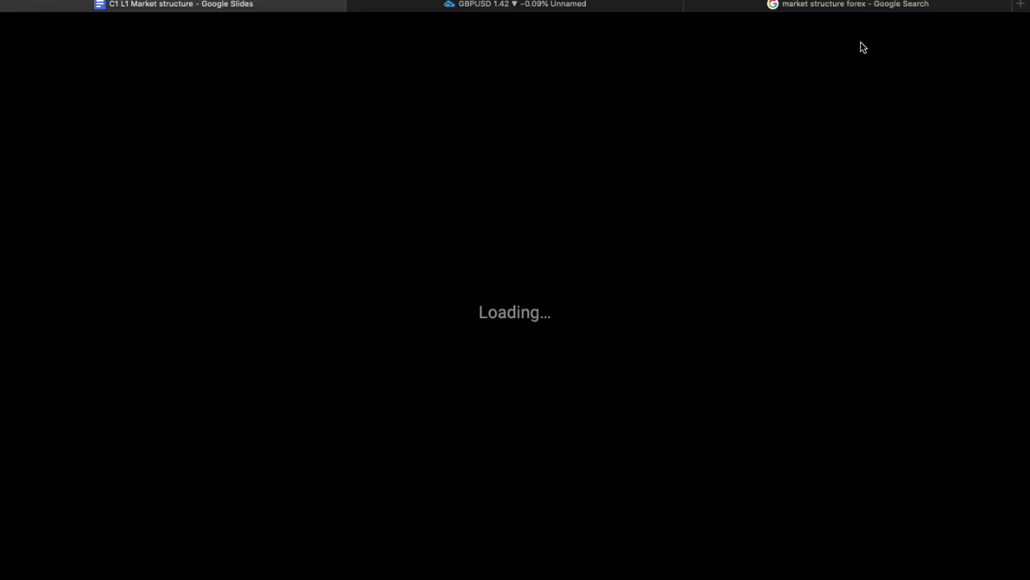